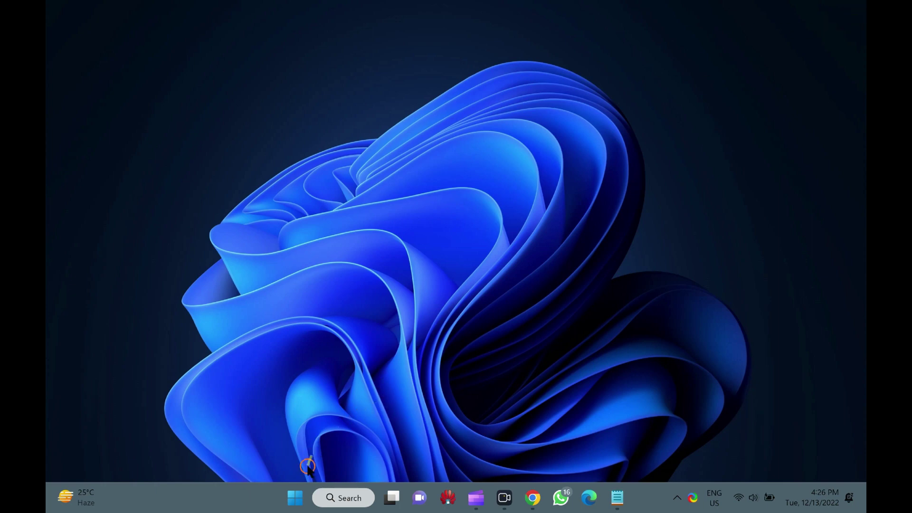
# Launch Command Prompt as administrator from the Start menu search for cmd
pyautogui.click(295, 498)
pyautogui.write('cmd')
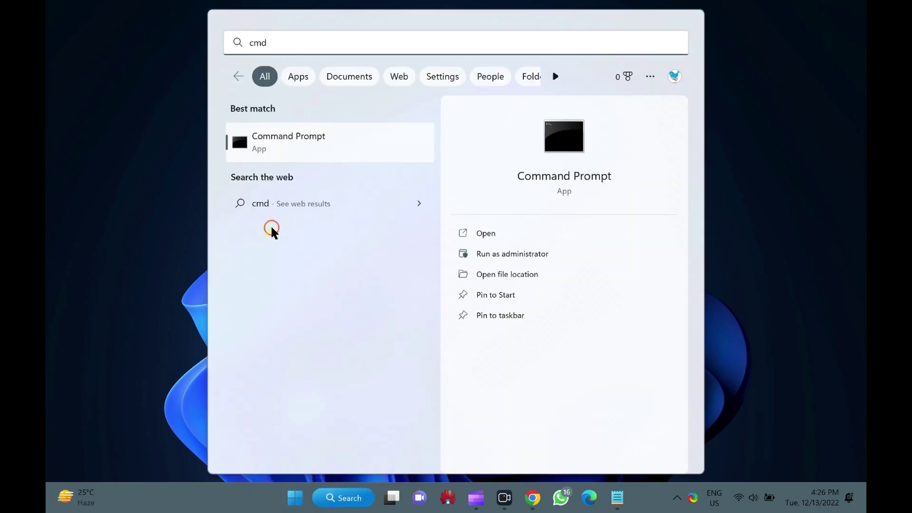
pyautogui.click(301, 144)
pyautogui.rightClick(301, 145)
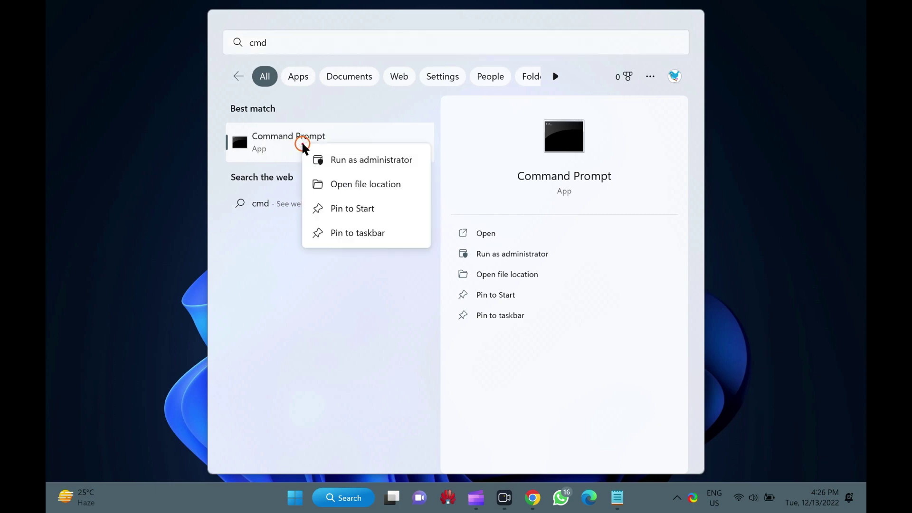
pyautogui.click(371, 161)
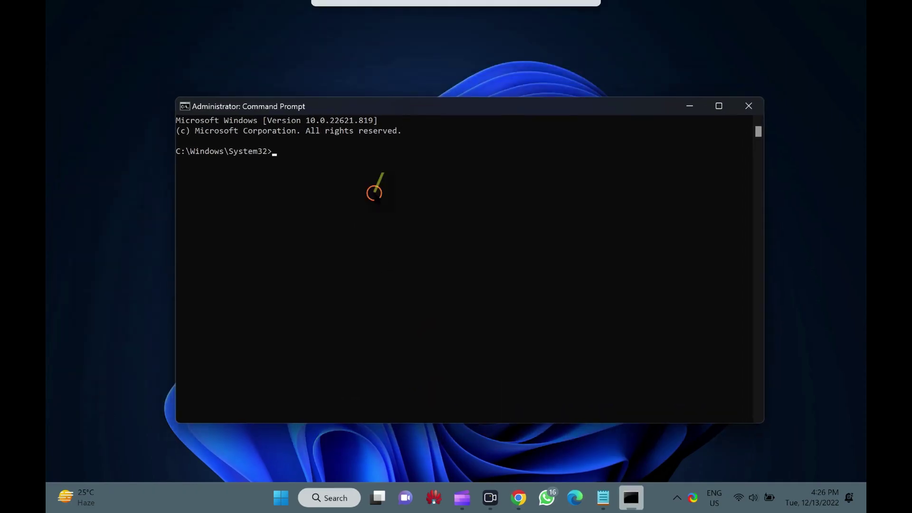
pyautogui.write('wmic baseboard get product,Manufacturer,version,serialnumber')
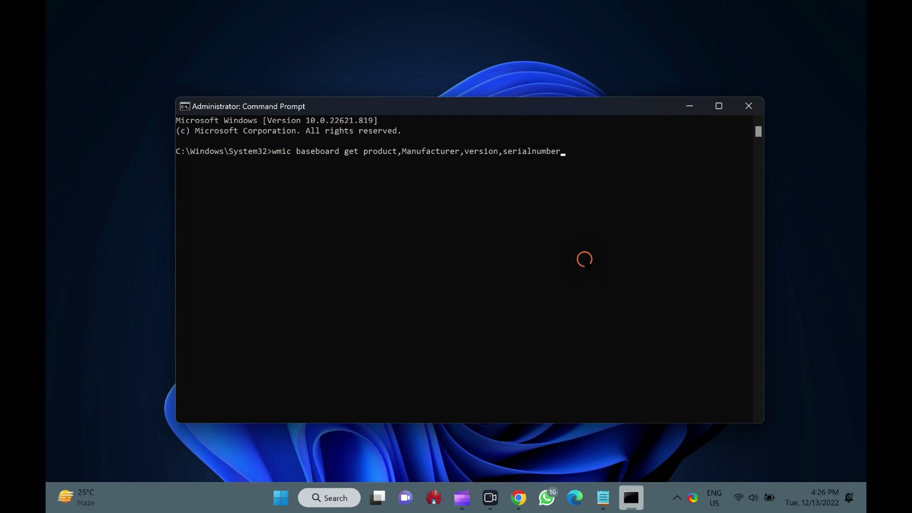
# Run the wmic baseboard command and select its output from Manufacturer through A03
pyautogui.press('Return')
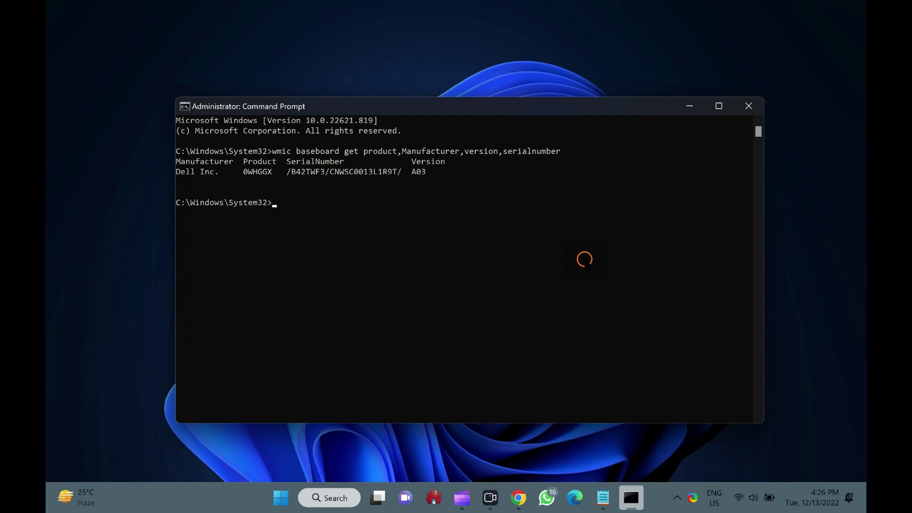
pyautogui.click(177, 160)
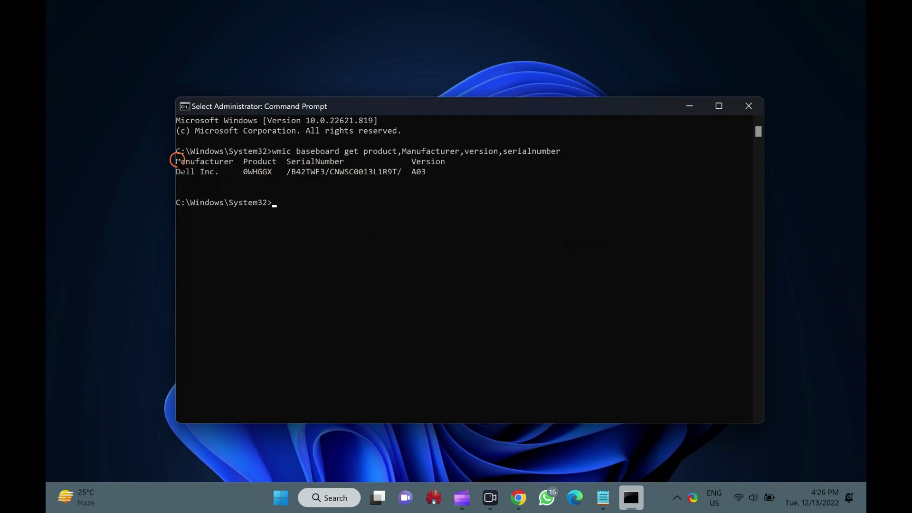
pyautogui.moveTo(177, 159); pyautogui.dragTo(453, 174)
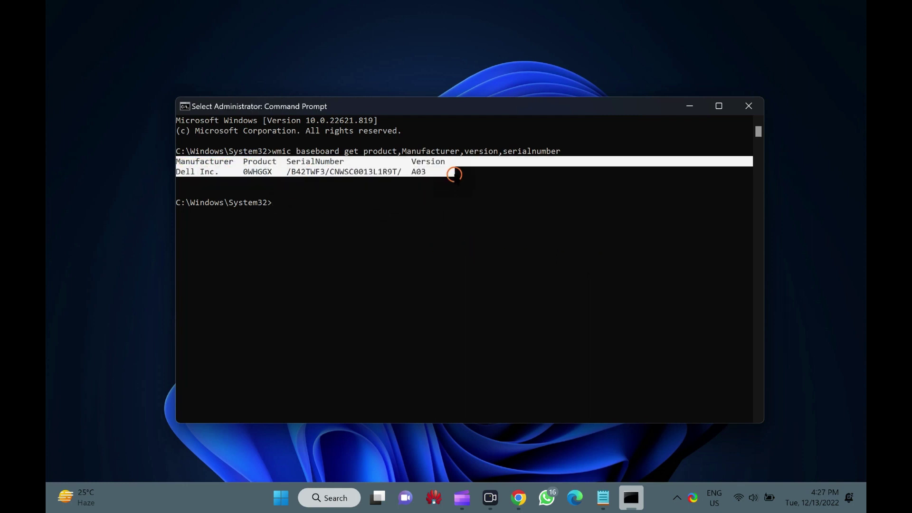